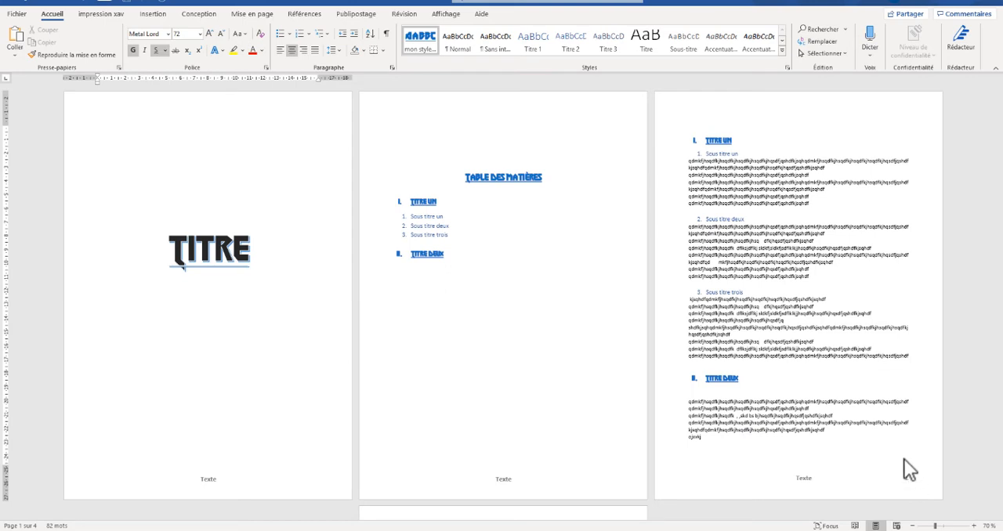
scroll(901, 462, down, 2)
scroll(888, 447, up, 2)
double_click(559, 492)
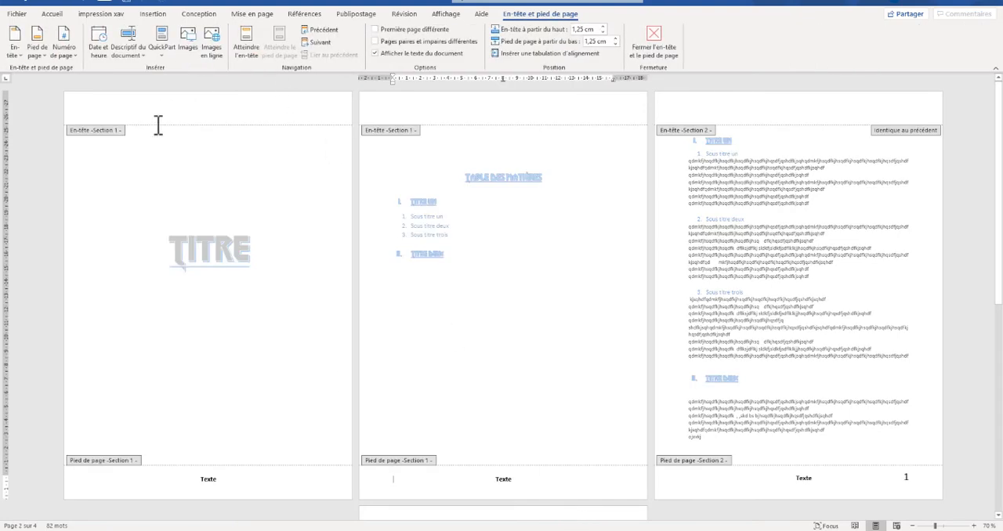
click(71, 50)
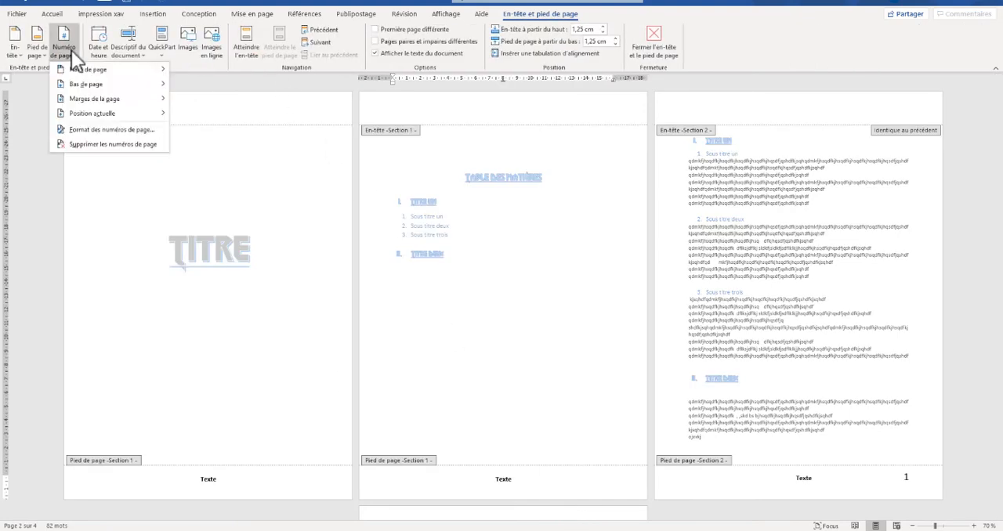
click(96, 131)
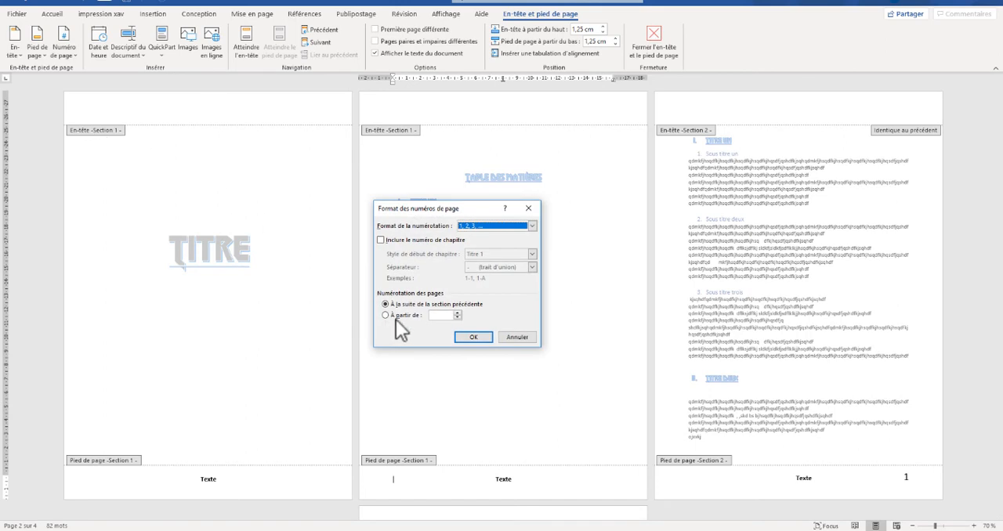
click(385, 315)
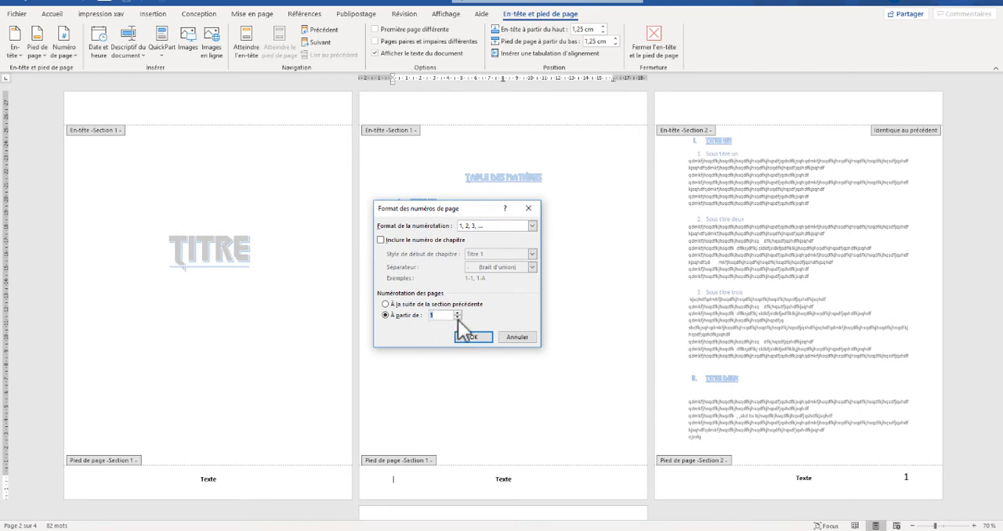
click(510, 338)
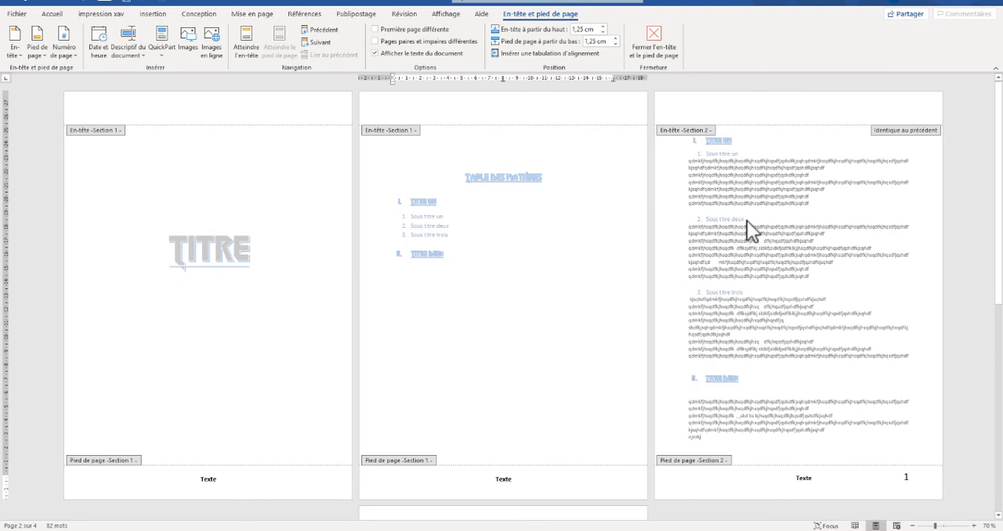
click(660, 33)
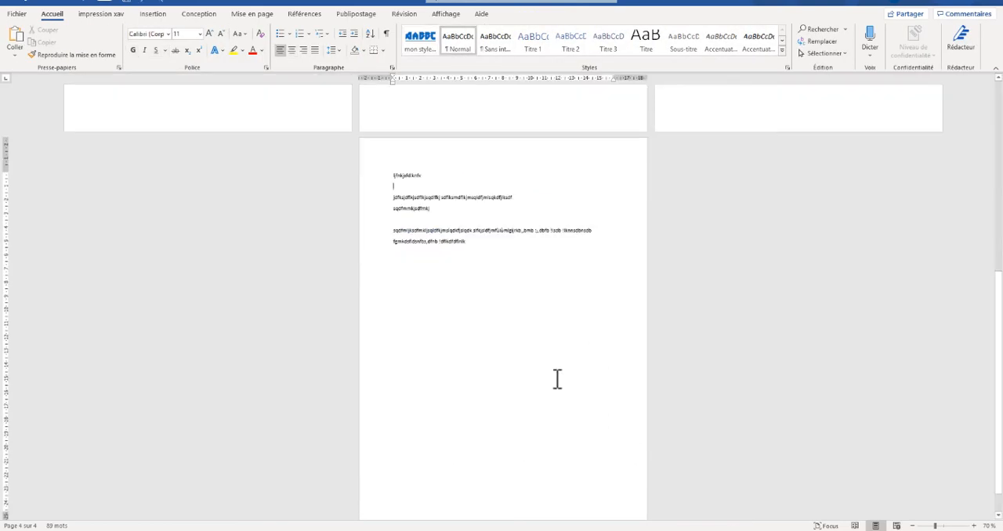
scroll(557, 377, up, 5)
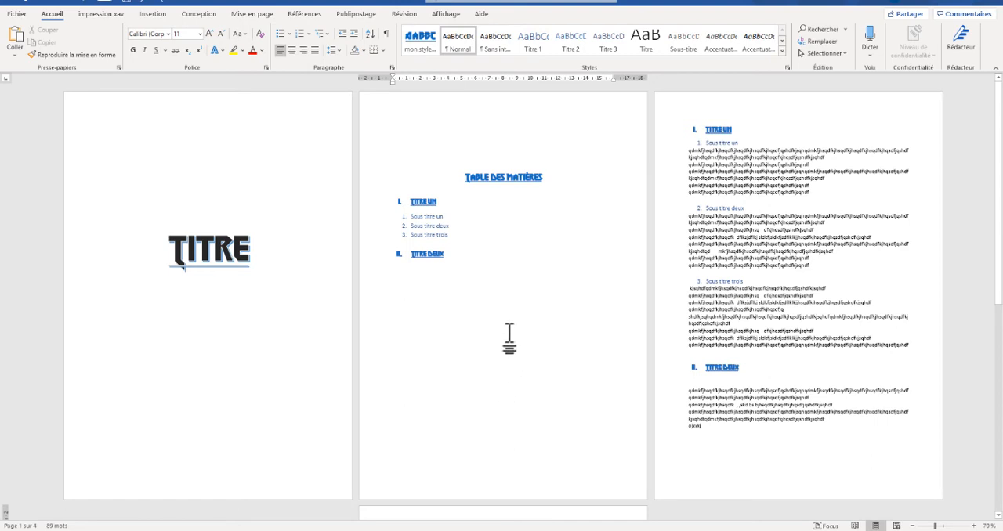
double_click(492, 104)
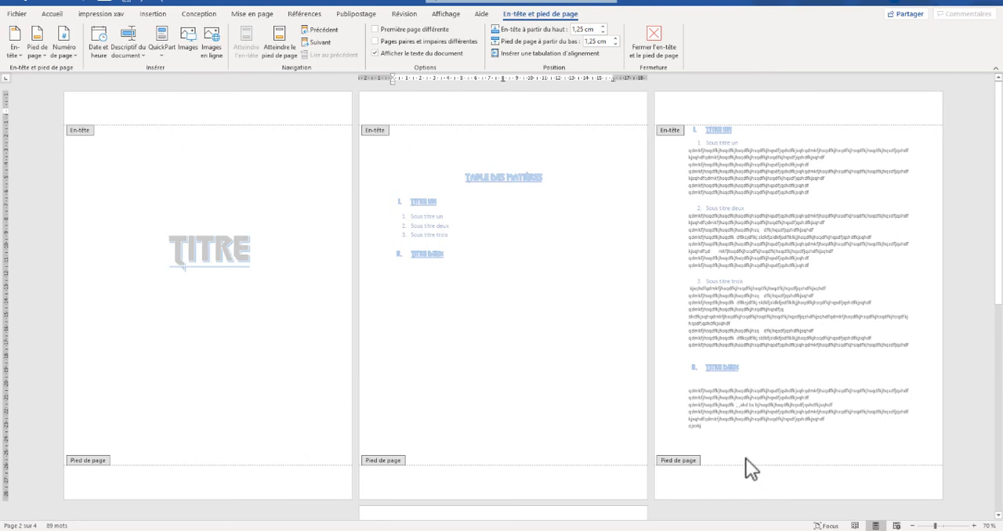
click(654, 44)
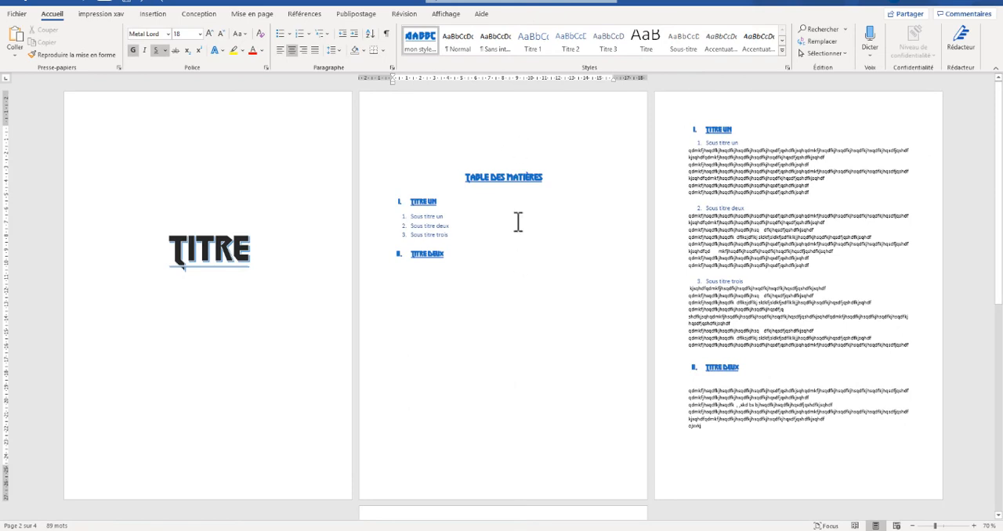
- Insert a next-page section break below the table of contents on page 2
click(506, 353)
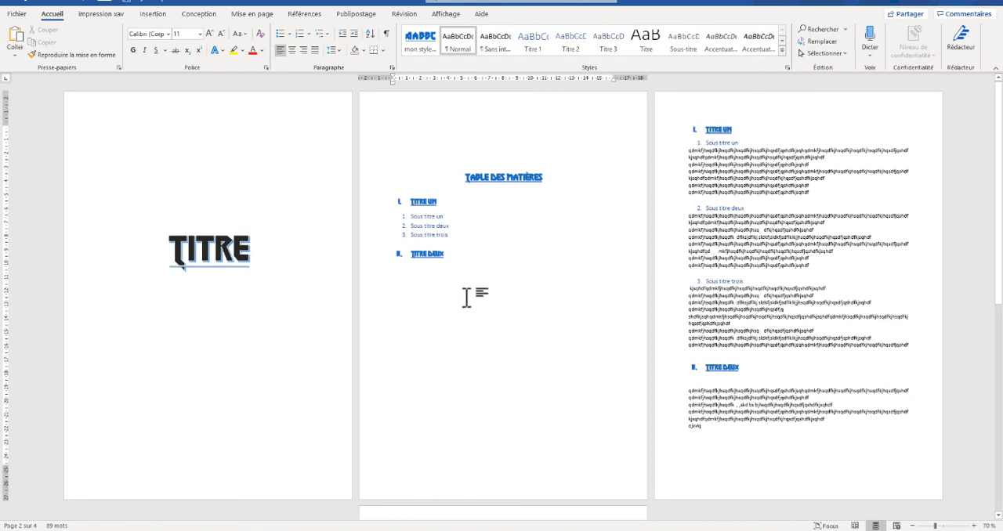
click(255, 14)
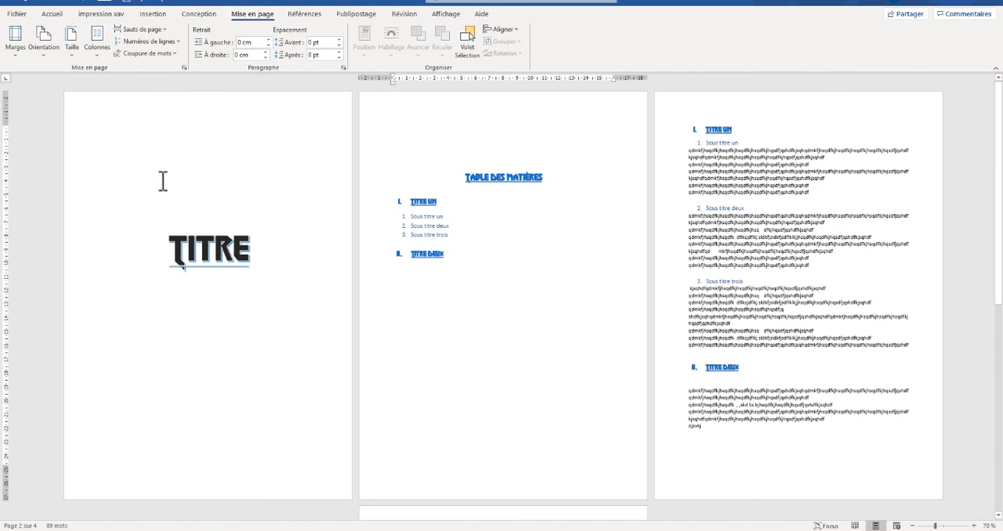
click(162, 29)
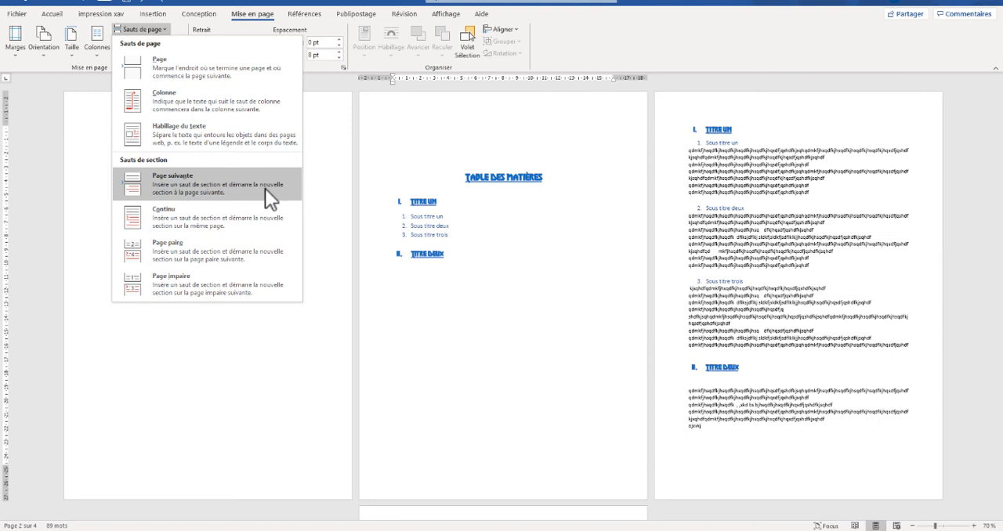
click(227, 186)
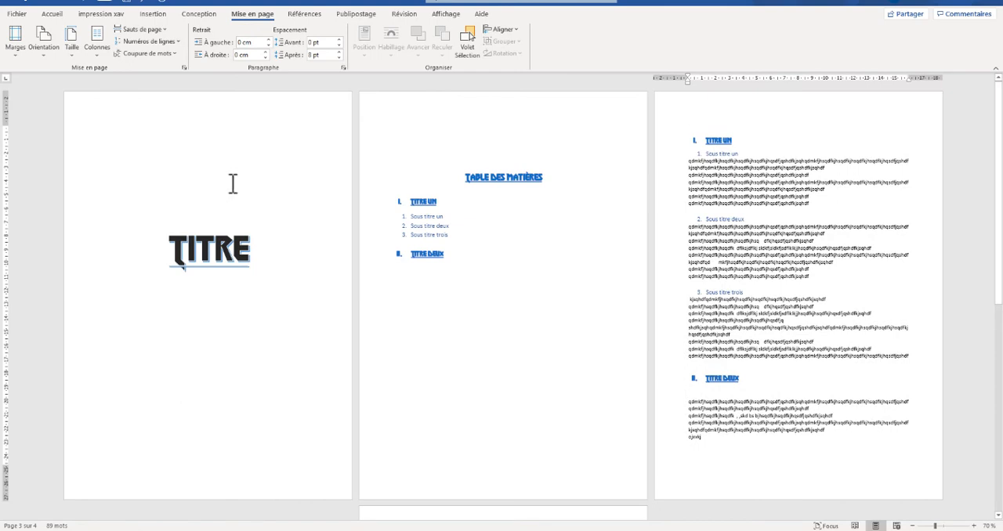
- Edit the footer of section 2 and set its page numbering to start from 1
double_click(492, 490)
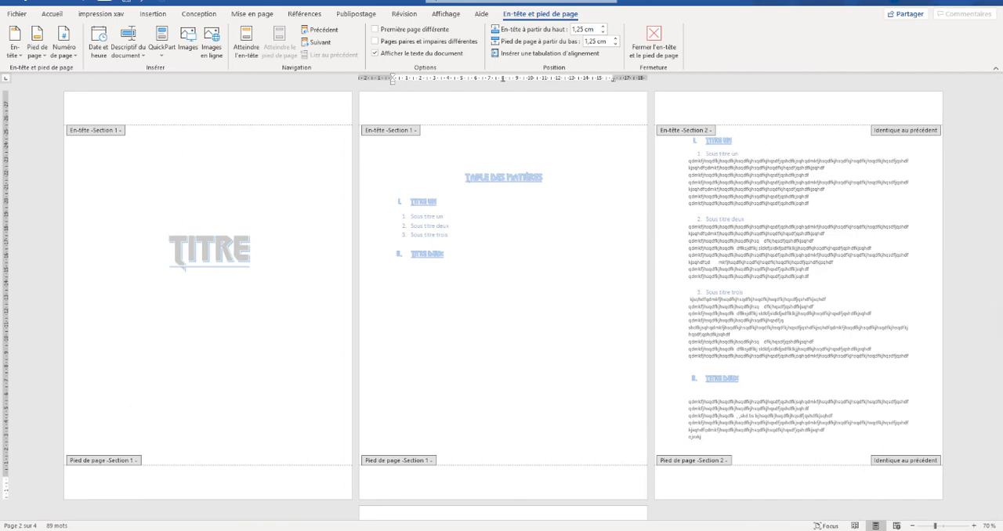
click(907, 480)
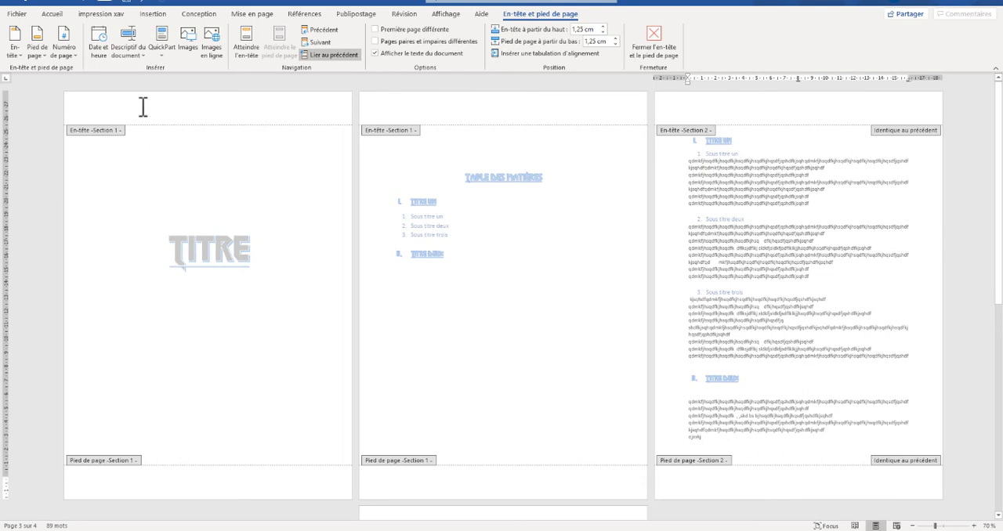
click(65, 52)
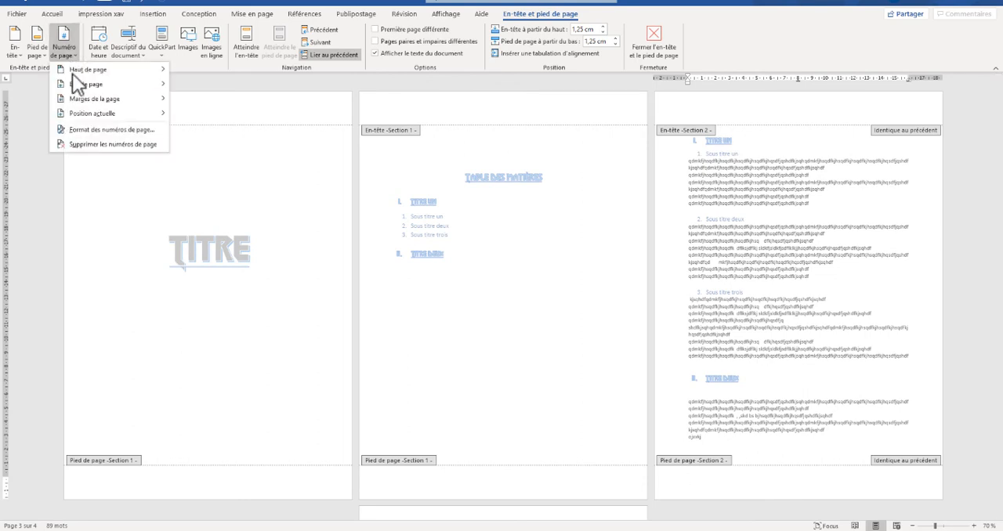
click(77, 131)
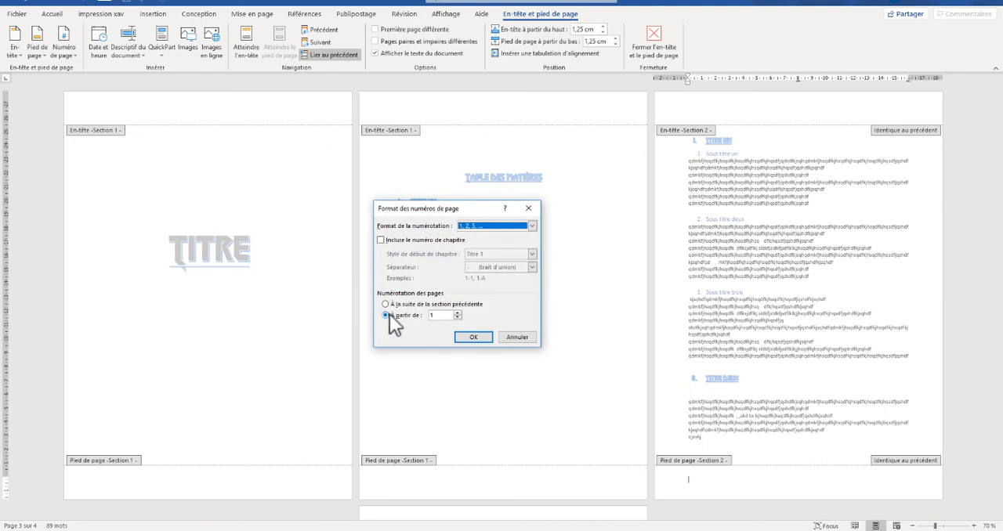
click(474, 338)
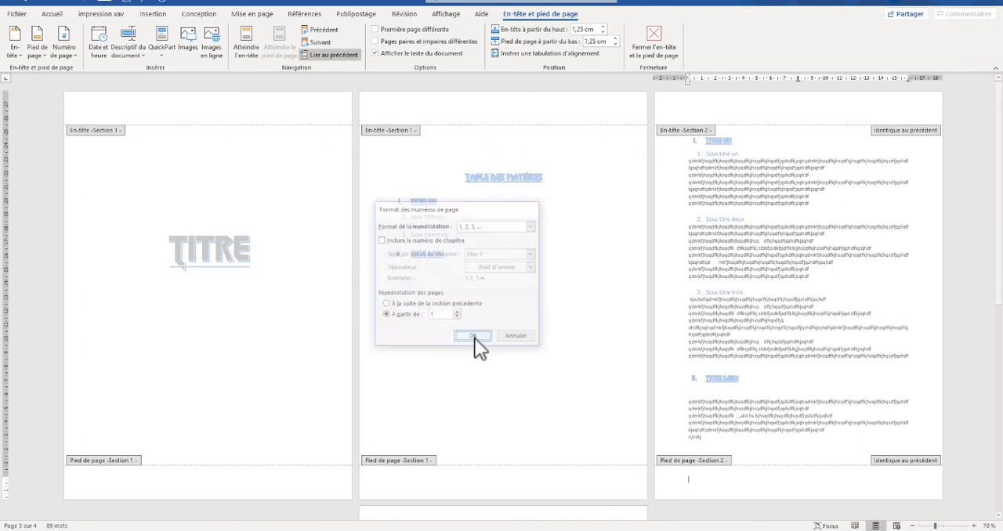
- Insert bottom-of-page numbers in the simple Numéro normal 3 style
click(68, 46)
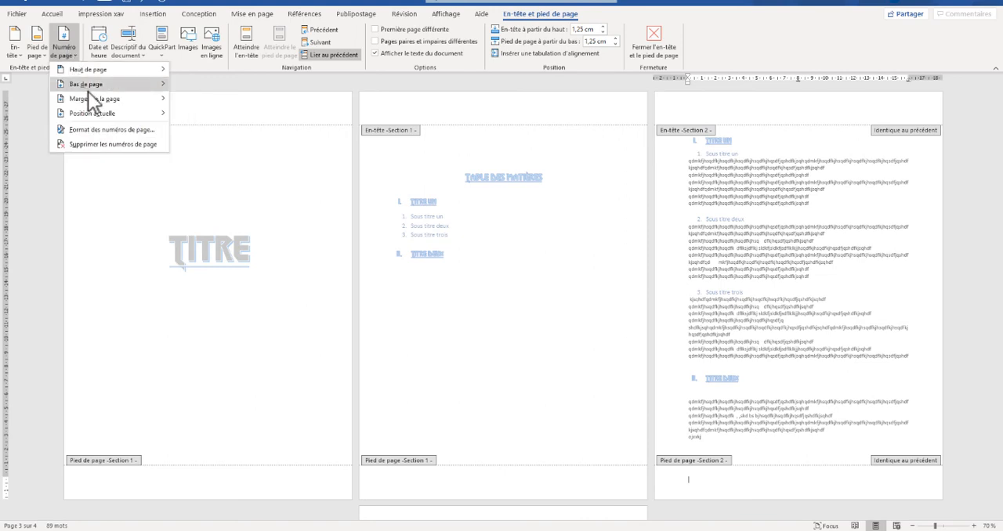
mouse_move(90, 76)
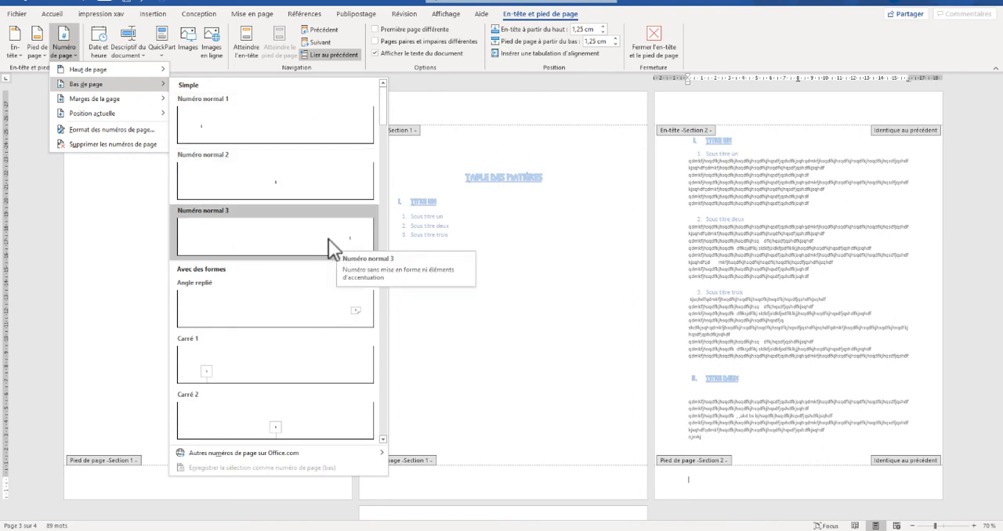
click(289, 248)
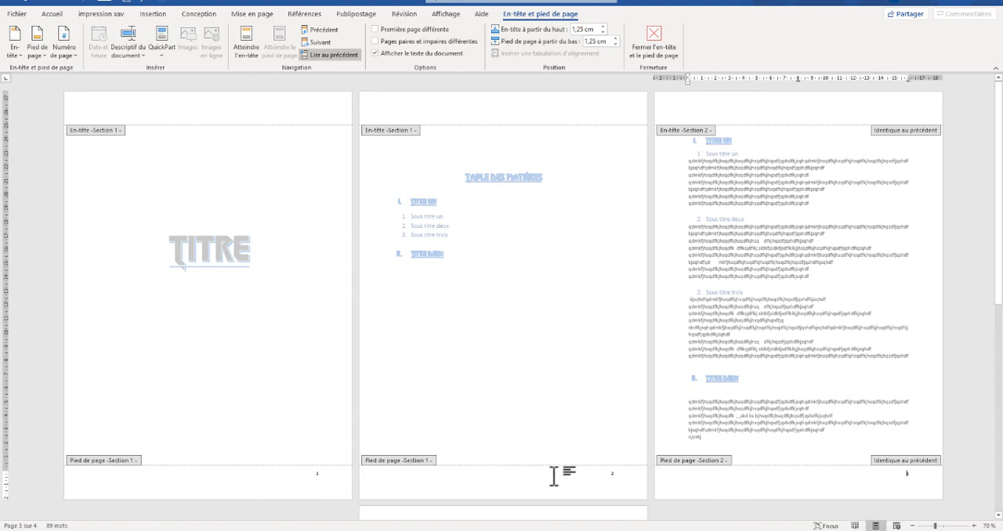
- Unlink the section 2 footer from the previous section's footer
double_click(616, 476)
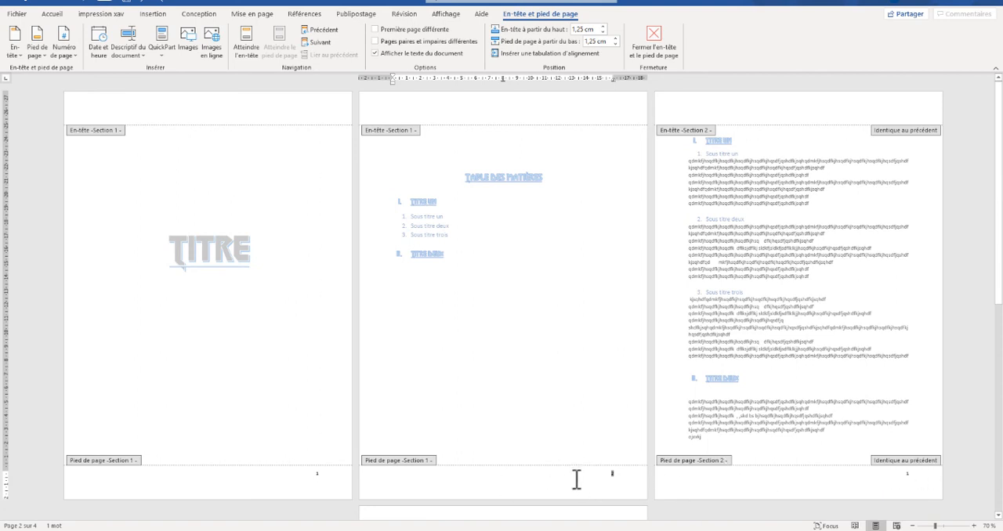
click(787, 477)
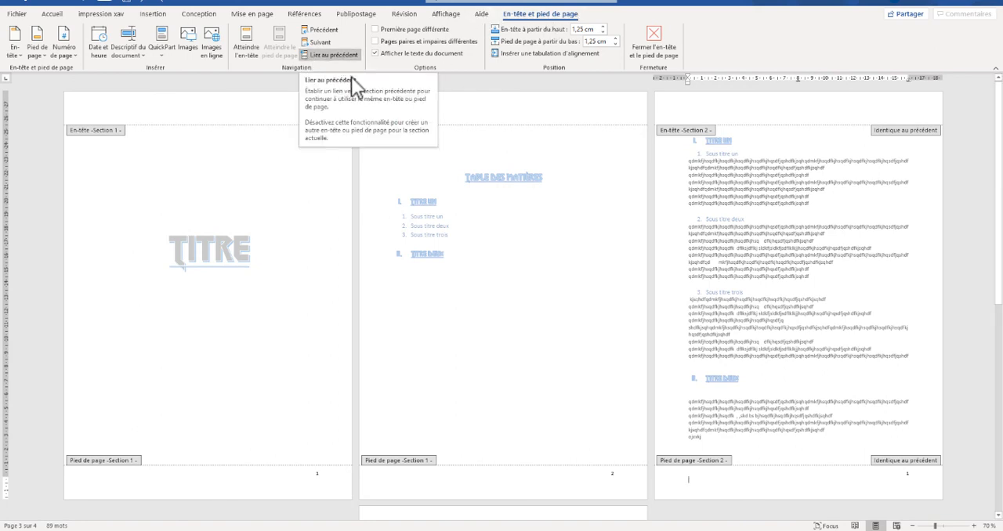
click(321, 52)
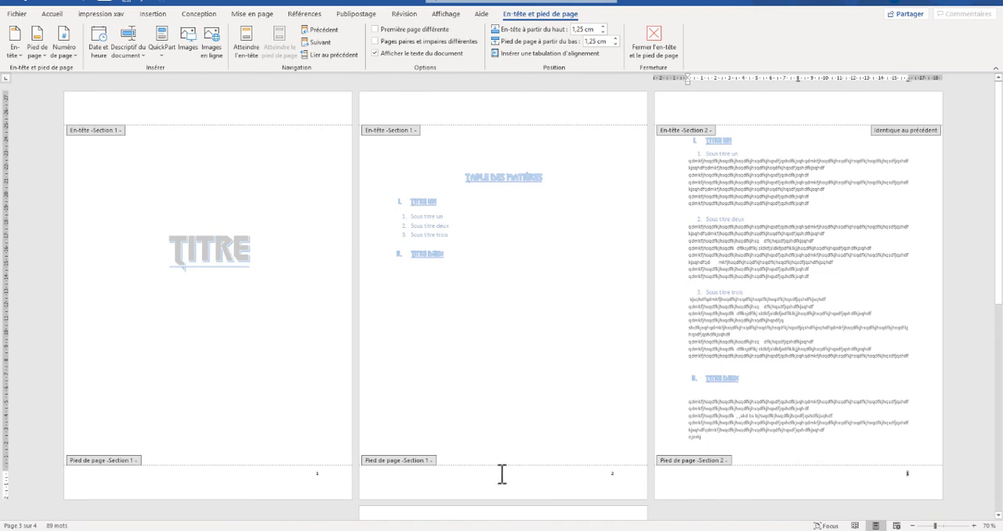
- Delete the page number from the section 1 footer on the table of contents page
click(586, 481)
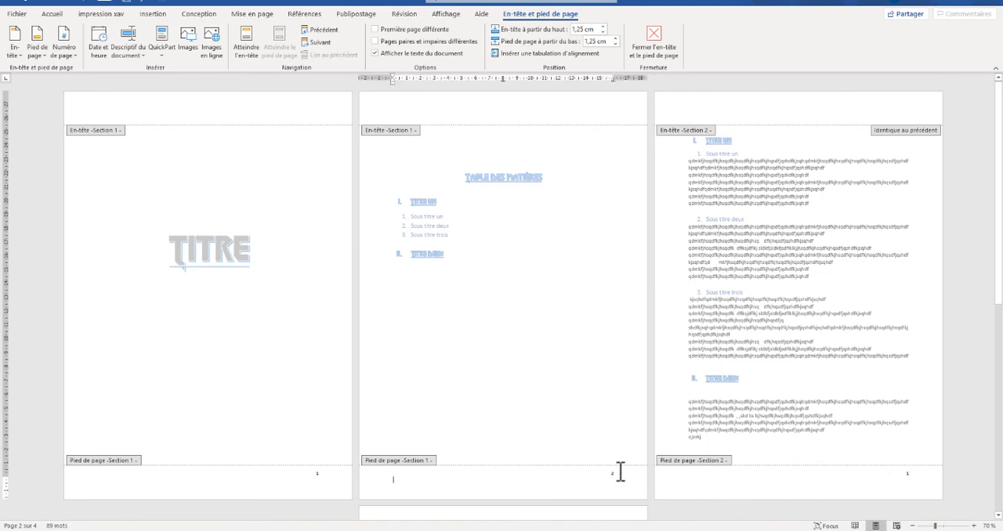
double_click(609, 474)
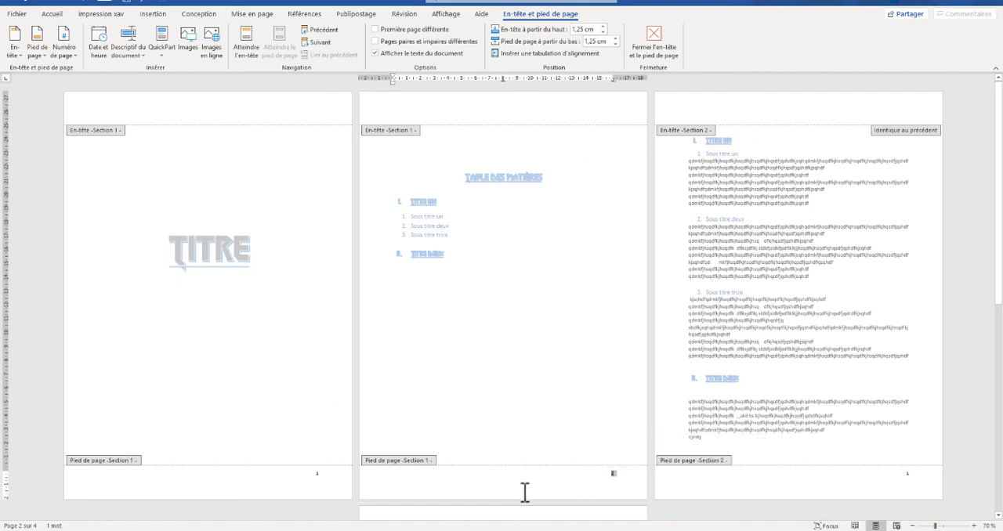
key(Delete)
- Add "Texte" at the left margin of the section 2 footer, with two tabs before the right-aligned page number
click(904, 474)
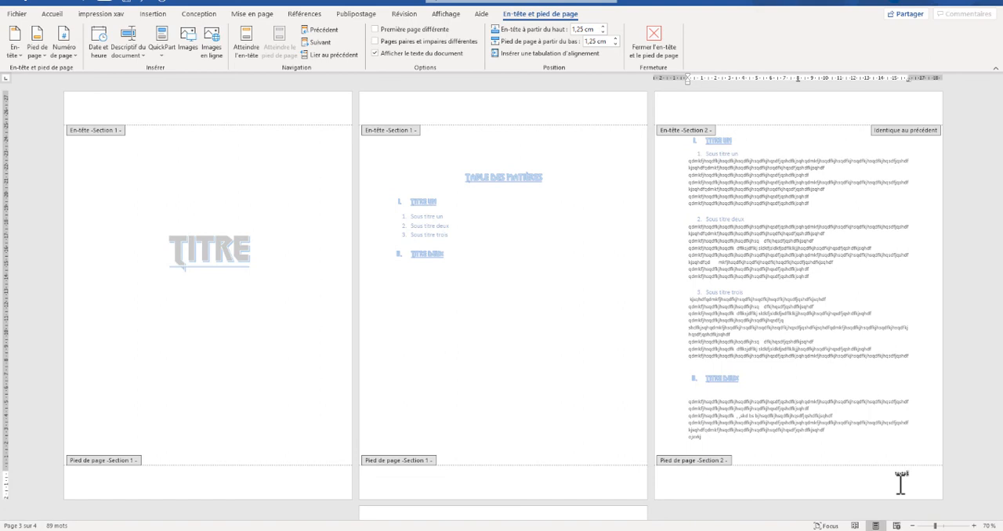
key(Tab)
key(Tab)
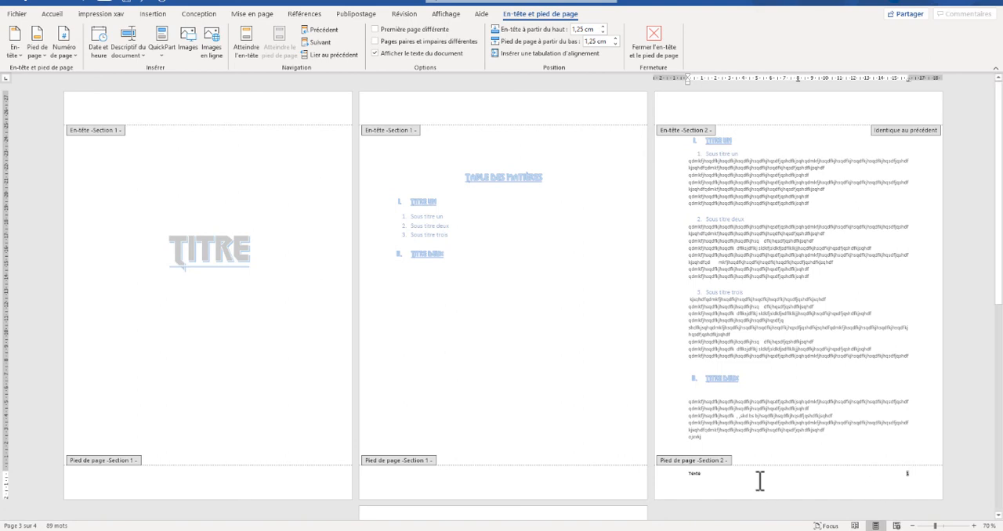
scroll(757, 480, down, 3)
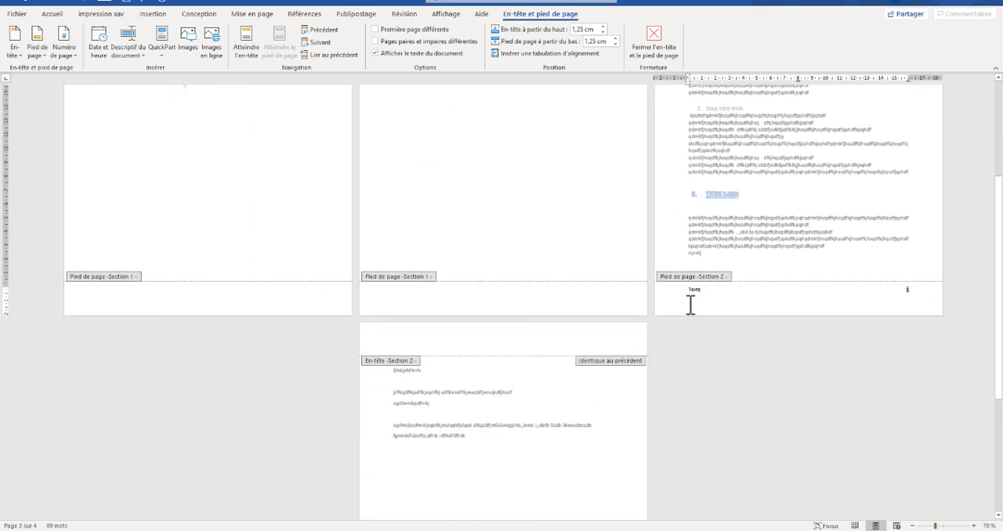
scroll(531, 403, down, 4)
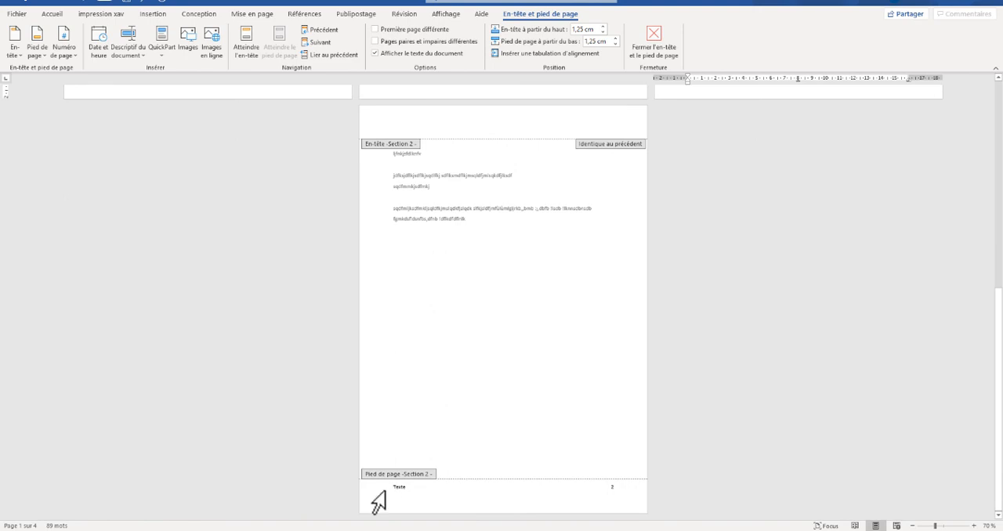
scroll(644, 265, up, 3)
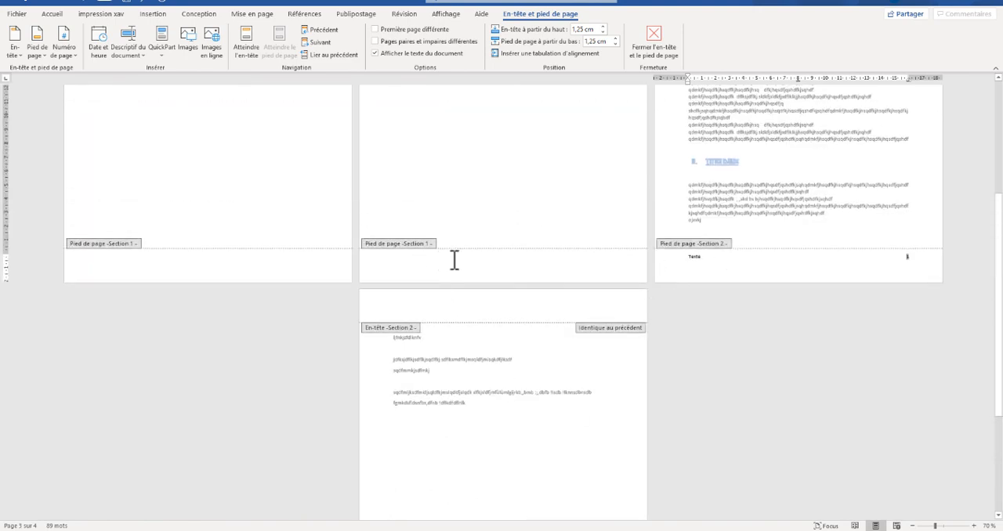
- Add "Texte" to the section 1 footer and use two tabs to position it at the left margin
click(602, 257)
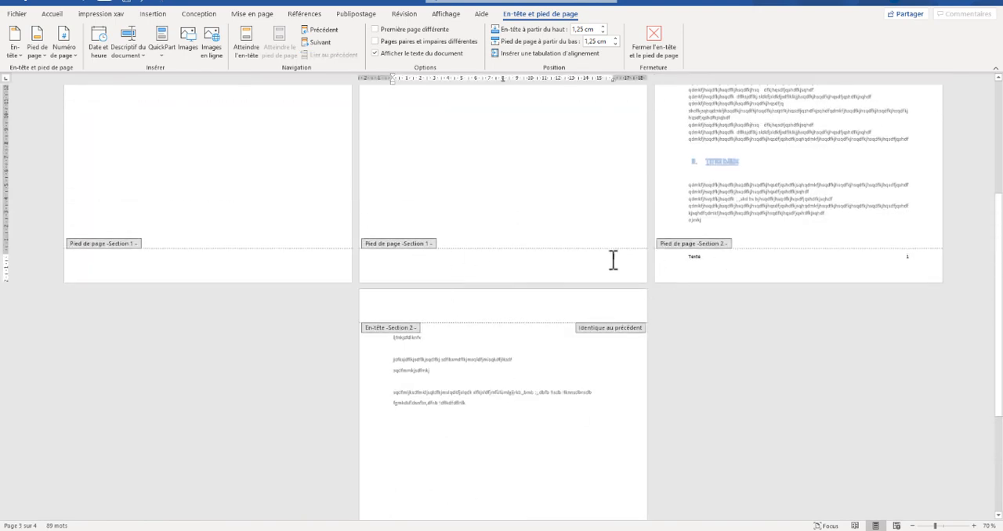
text(texte)
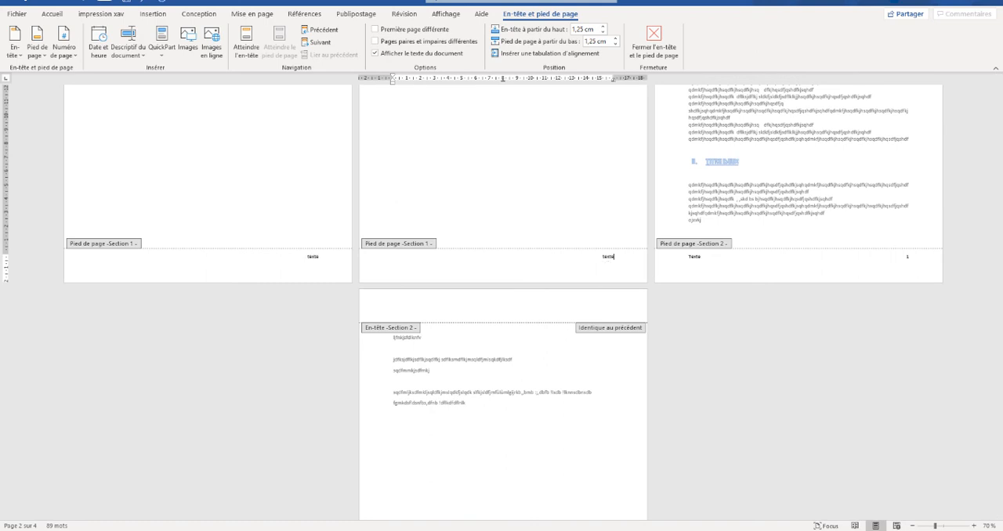
key(Tab)
key(Tab)
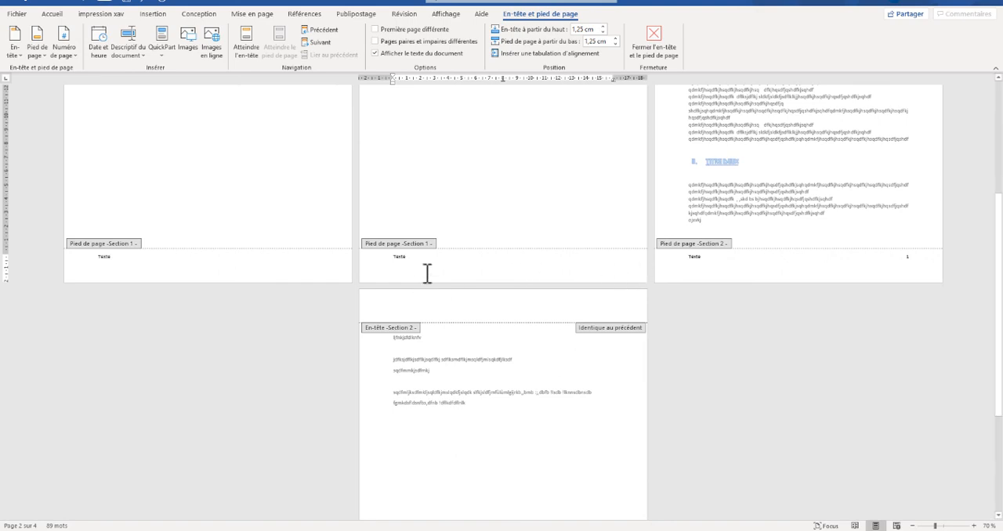
scroll(437, 268, up, 3)
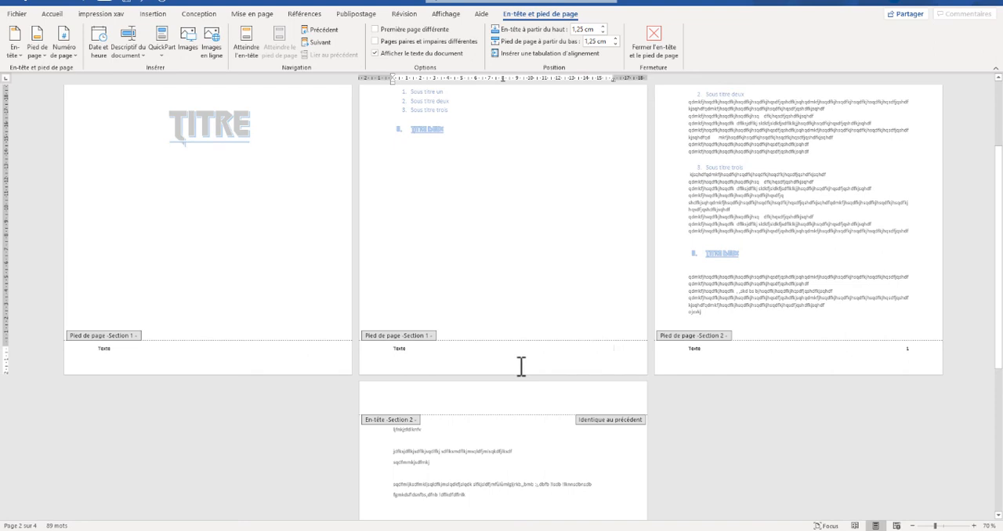
scroll(521, 366, up, 3)
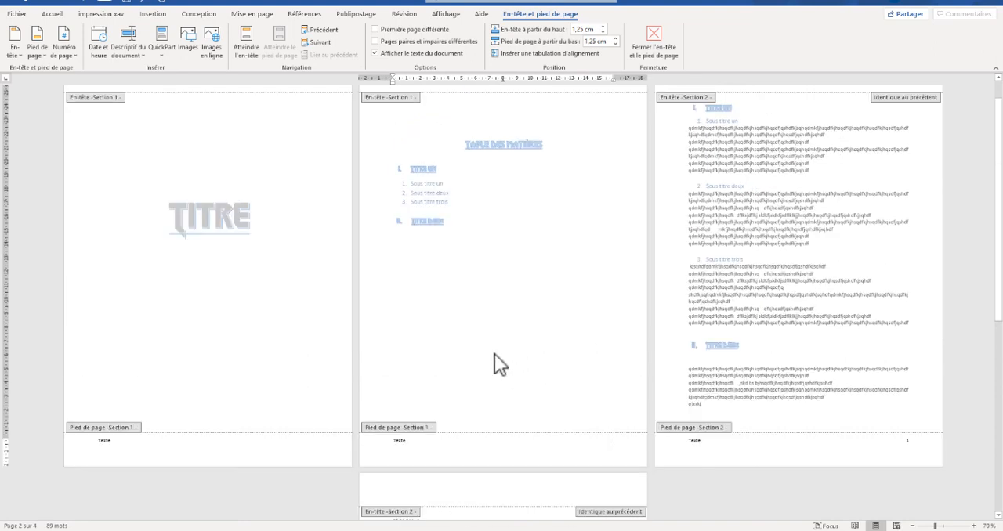
scroll(623, 376, up, 1)
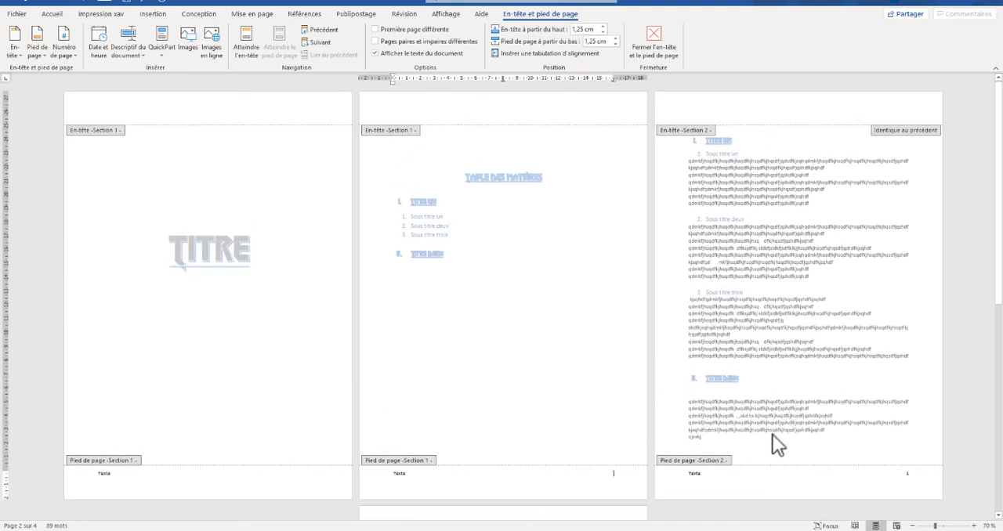